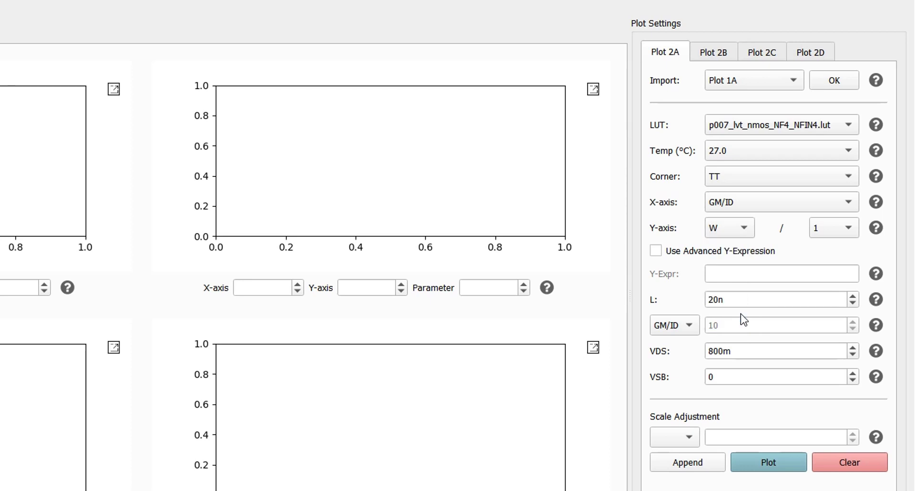
- Plot NMOS width versus GM/ID in Plot 2A at VDS 355m, scaled by IDx to 56u
{"action": "double_click", "coordinate": [736, 349]}
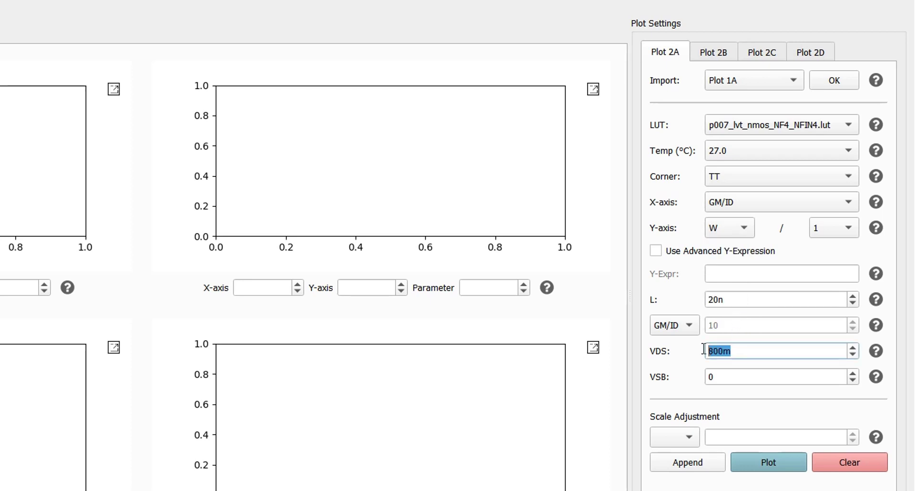
{"action": "type", "text": "355m"}
{"action": "left_click", "coordinate": [676, 443]}
{"action": "left_click", "coordinate": [683, 474]}
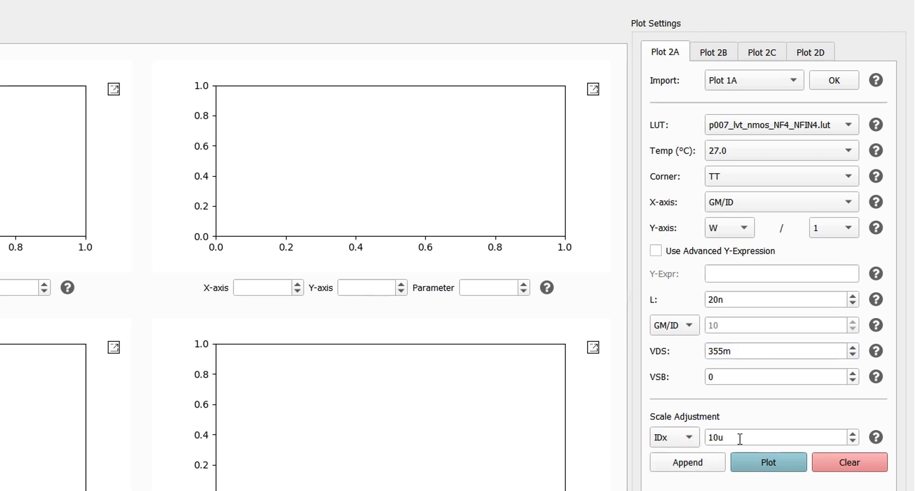
{"action": "left_click_drag", "start_coordinate": [717, 438], "coordinate": [708, 438]}
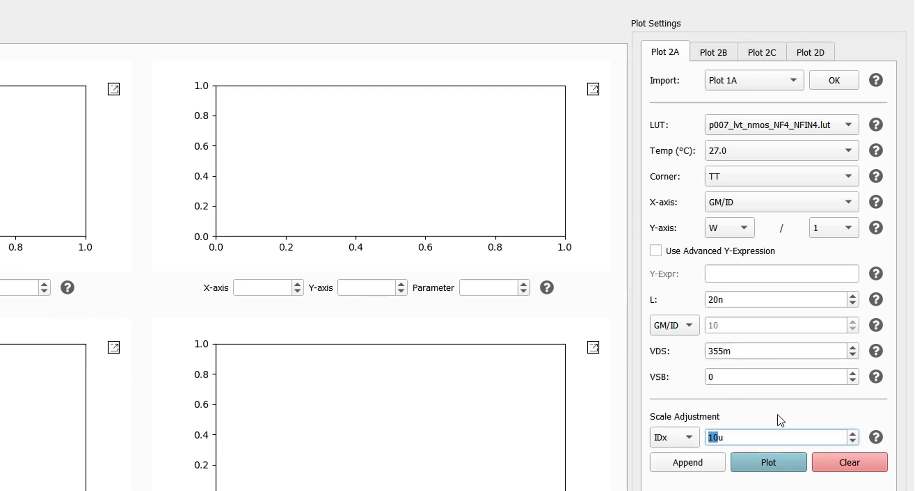
{"action": "type", "text": "56u"}
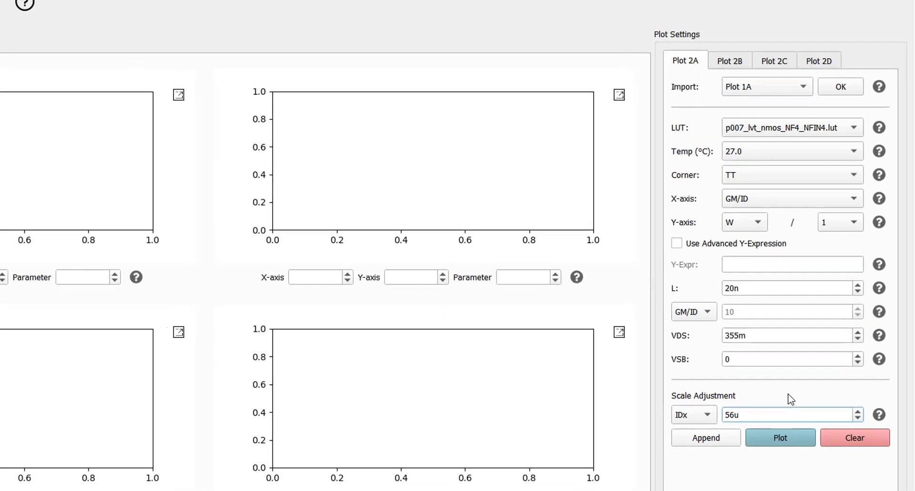
{"action": "left_click", "coordinate": [800, 398]}
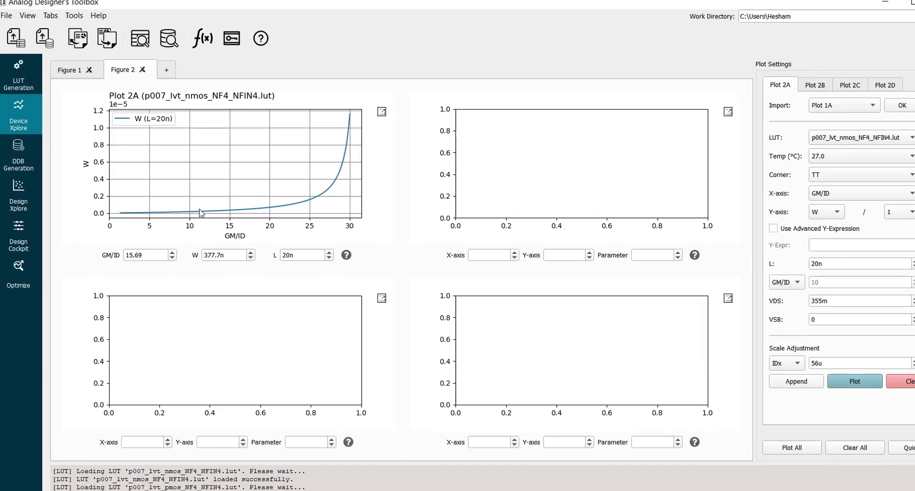
- Mark Plot 2A at GM/ID 7.14 to read the width
{"action": "left_click_drag", "start_coordinate": [139, 248], "coordinate": [122, 250]}
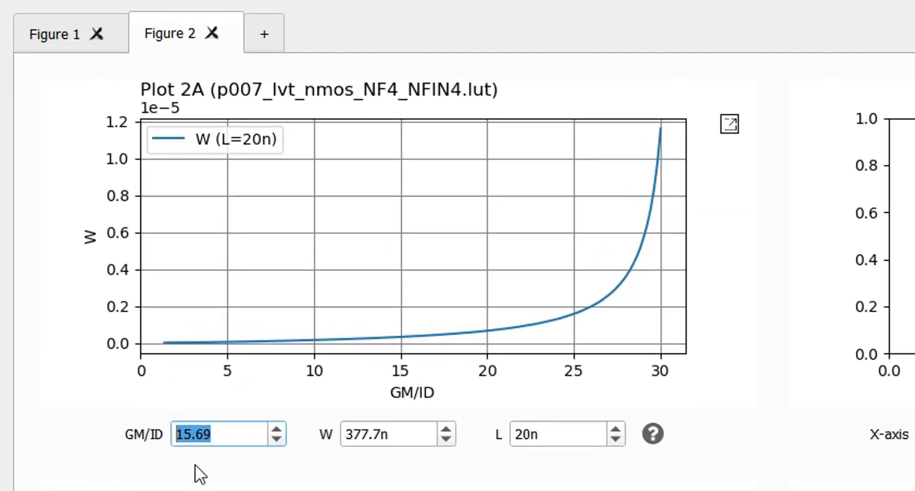
{"action": "type", "text": "7.1"}
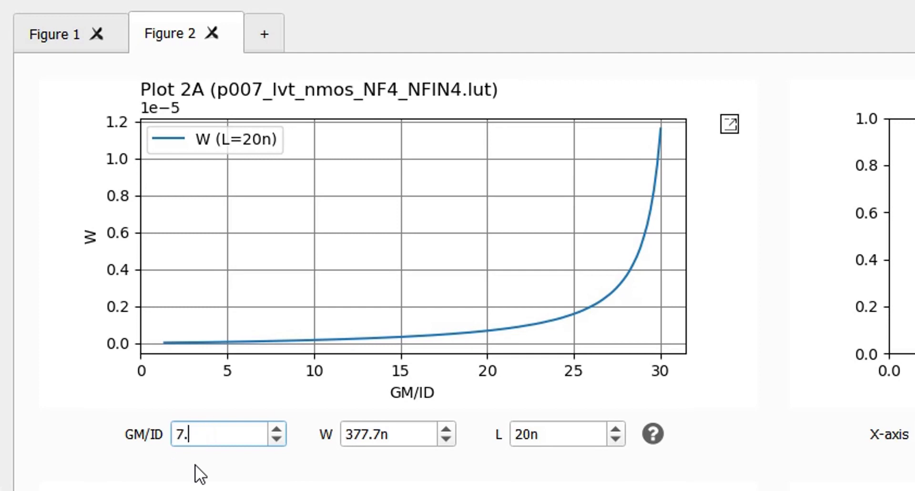
{"action": "type", "text": "4"}
{"action": "key", "text": "Tab"}
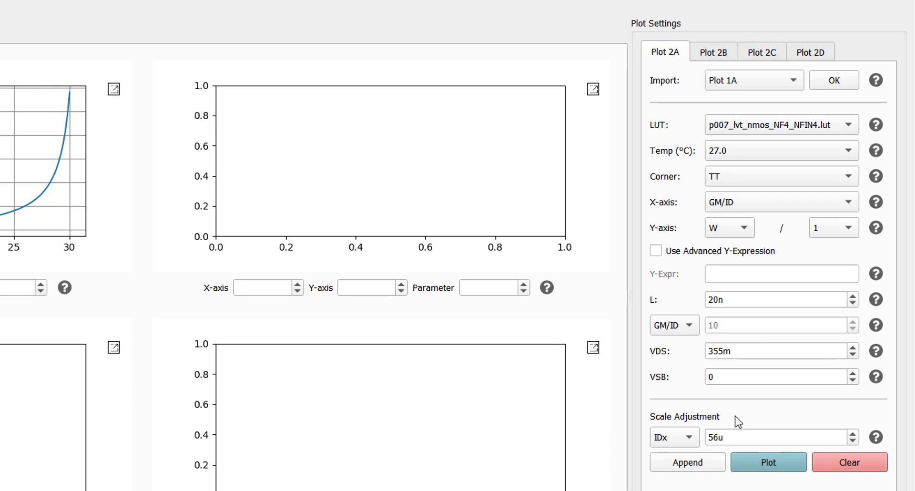
- Clear the scale adjustment and append the advanced Y-expression W*56u/ID to Plot 2A
{"action": "left_click", "coordinate": [687, 437]}
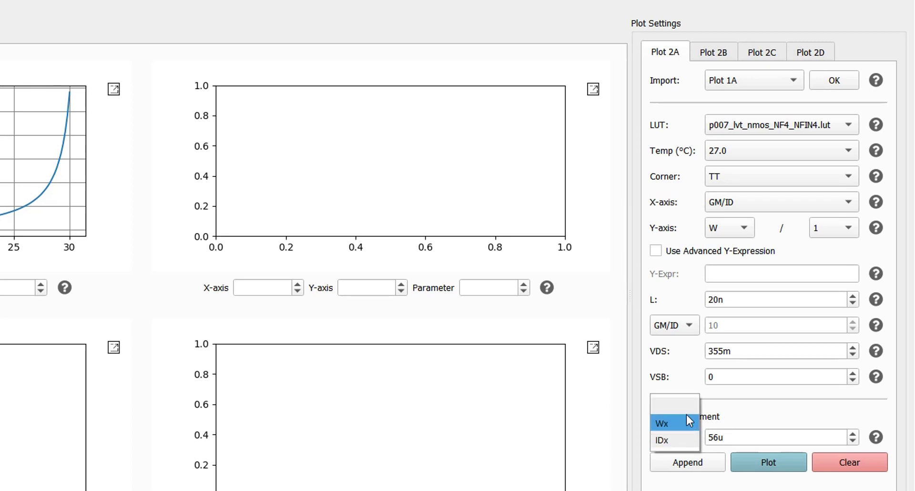
{"action": "left_click", "coordinate": [682, 403]}
{"action": "left_click", "coordinate": [672, 254]}
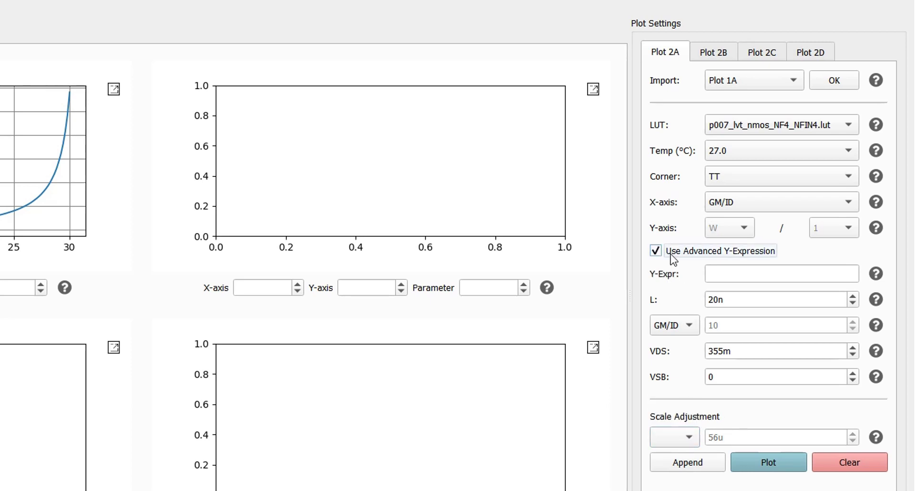
{"action": "left_click", "coordinate": [718, 275]}
{"action": "type", "text": "W"}
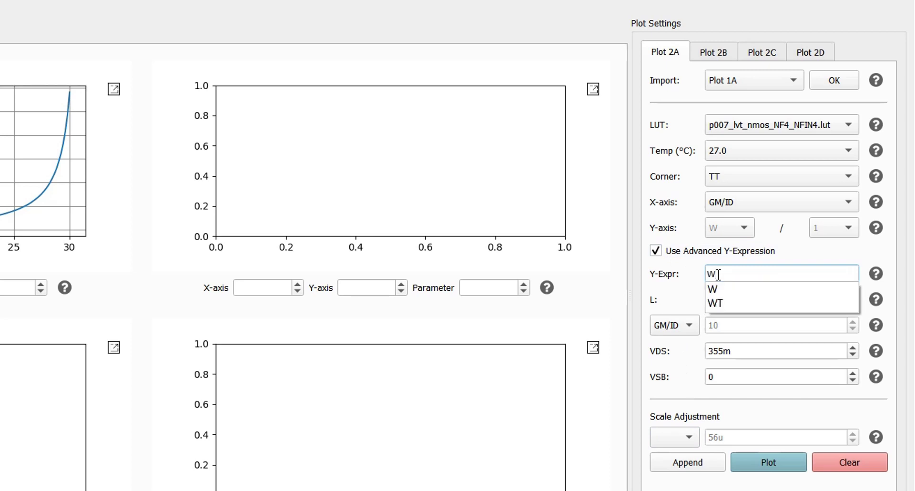
{"action": "type", "text": "*56"}
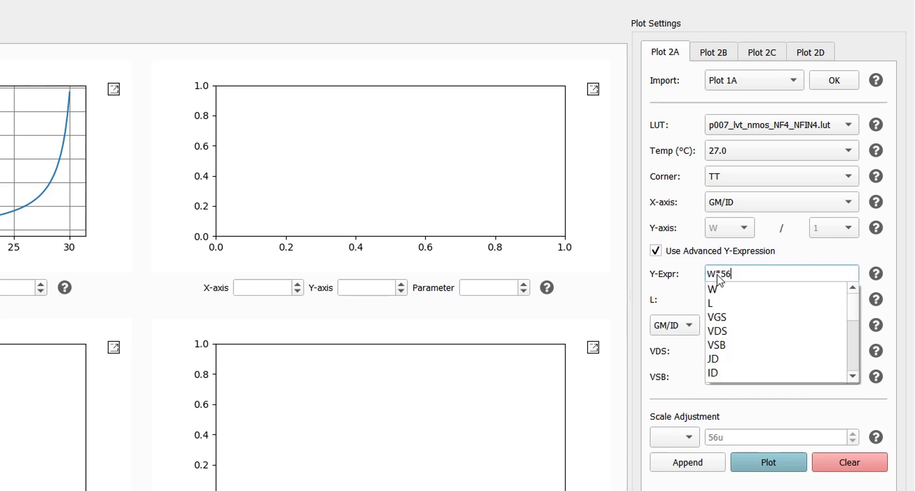
{"action": "type", "text": "u/ID"}
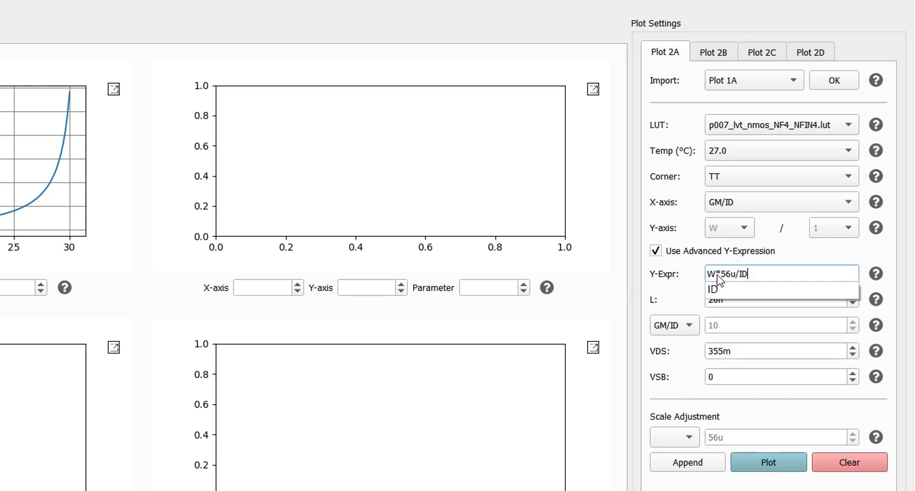
{"action": "key", "text": "Tab"}
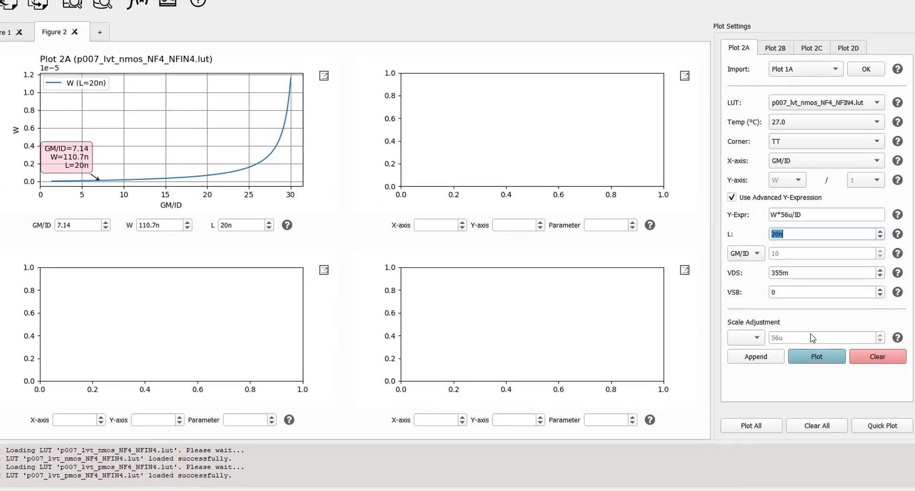
{"action": "left_click", "coordinate": [710, 425]}
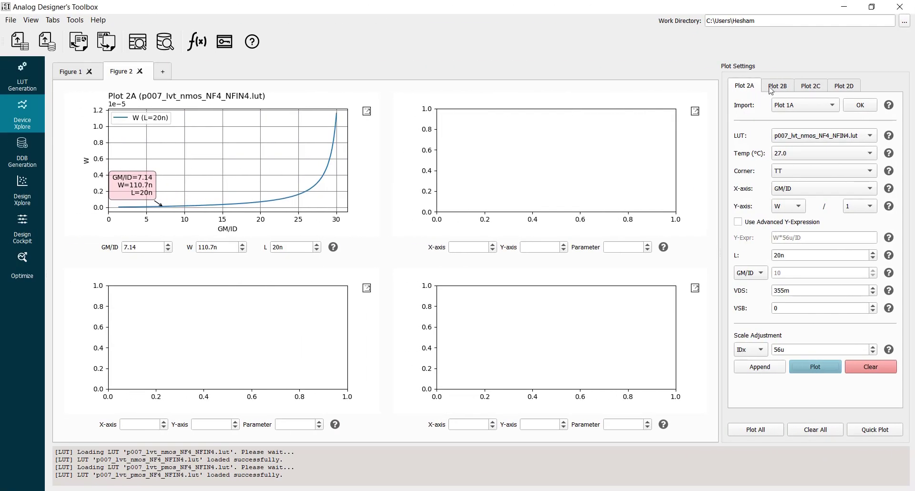
- Import Plot 2A's settings into Plot 2B and plot VGS versus GM/ID with no scale adjustment
{"action": "left_click", "coordinate": [771, 90]}
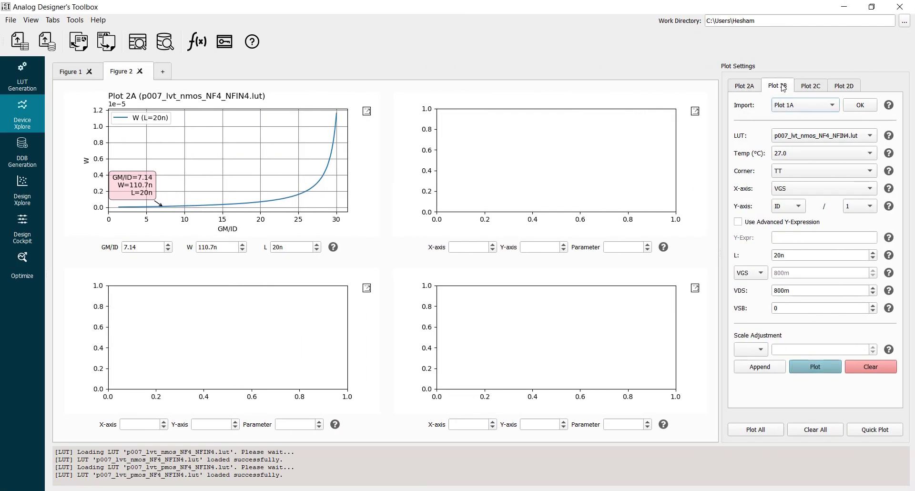
{"action": "left_click", "coordinate": [811, 105]}
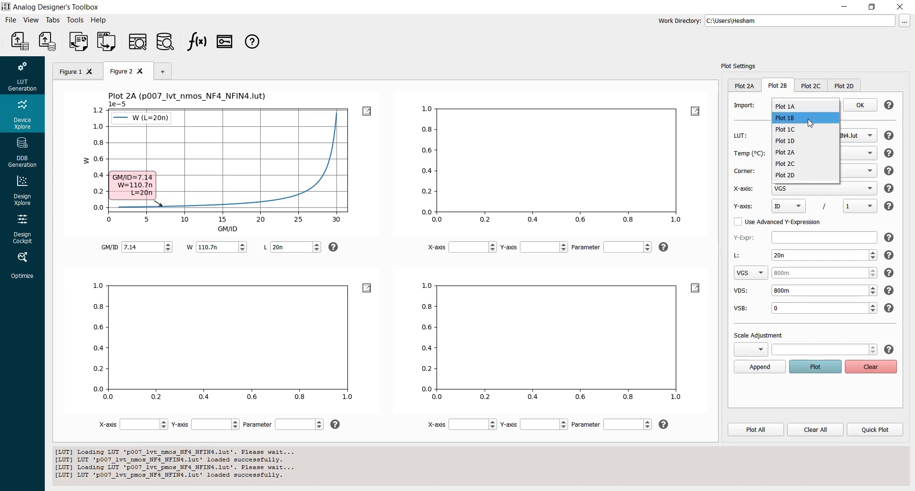
{"action": "left_click", "coordinate": [808, 153]}
{"action": "left_click", "coordinate": [861, 105]}
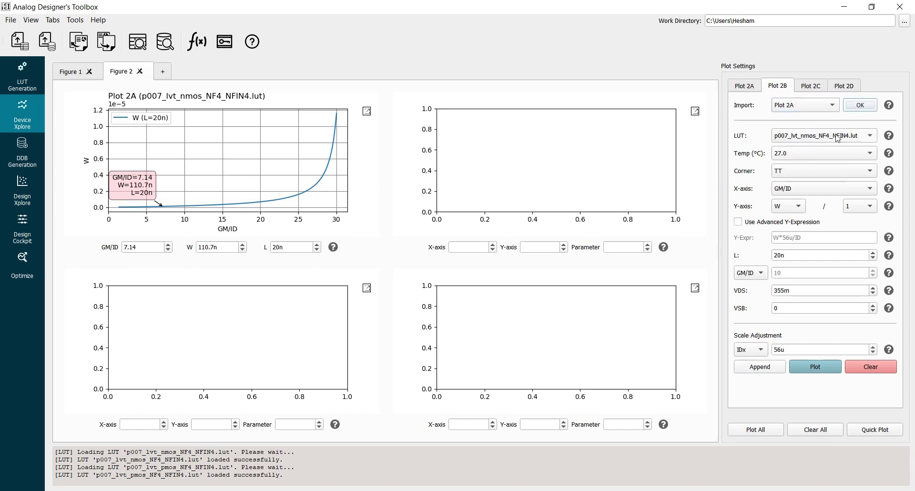
{"action": "left_click", "coordinate": [788, 206]}
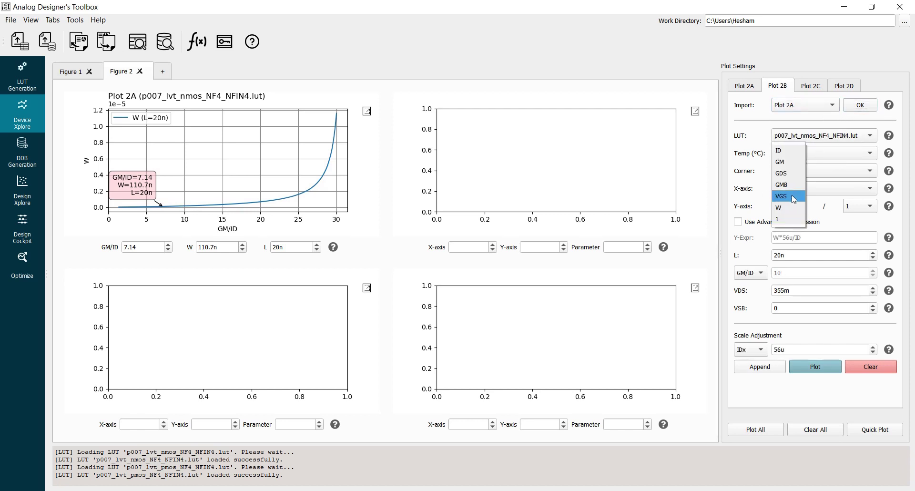
{"action": "left_click", "coordinate": [793, 199]}
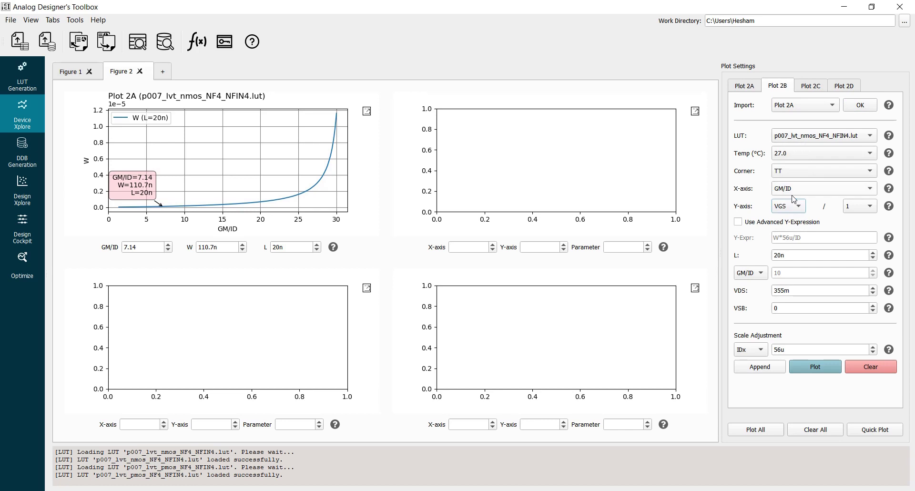
{"action": "left_click", "coordinate": [757, 328]}
{"action": "left_click", "coordinate": [823, 369]}
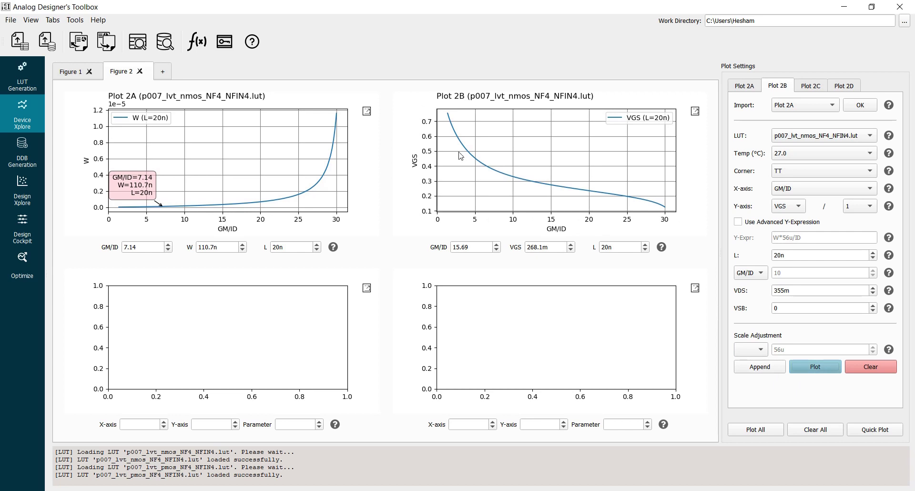
- Copy GM/ID 7.14 into Plot 2B to read VGS 383.5m
{"action": "left_click_drag", "start_coordinate": [143, 247], "coordinate": [127, 250]}
{"action": "key", "text": "ctrl+c"}
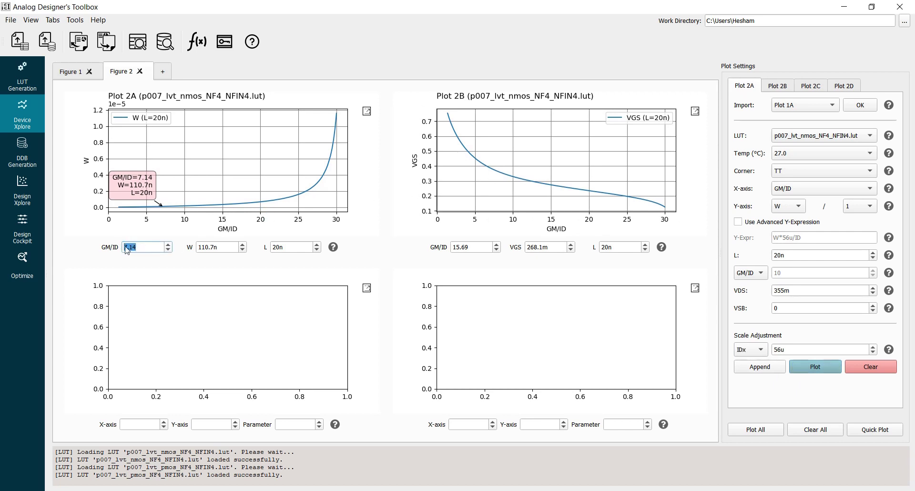
{"action": "double_click", "coordinate": [453, 247]}
{"action": "key", "text": "ctrl+v"}
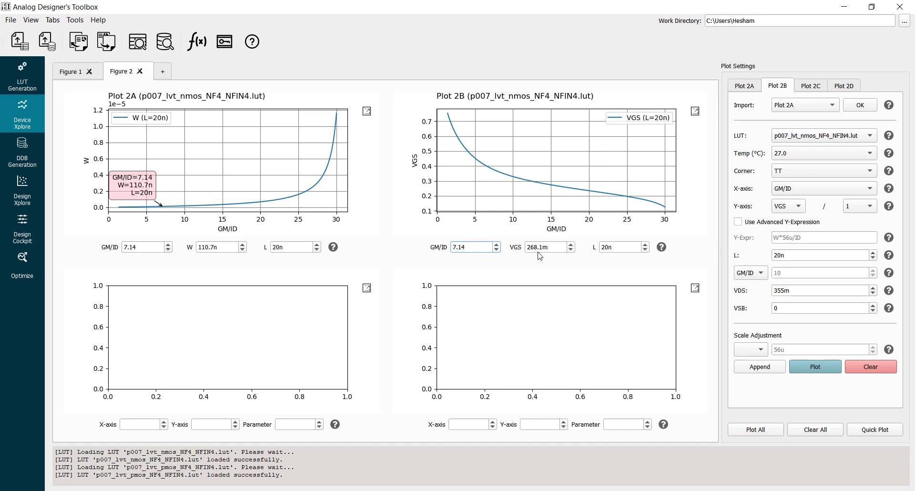
{"action": "key", "text": "Tab"}
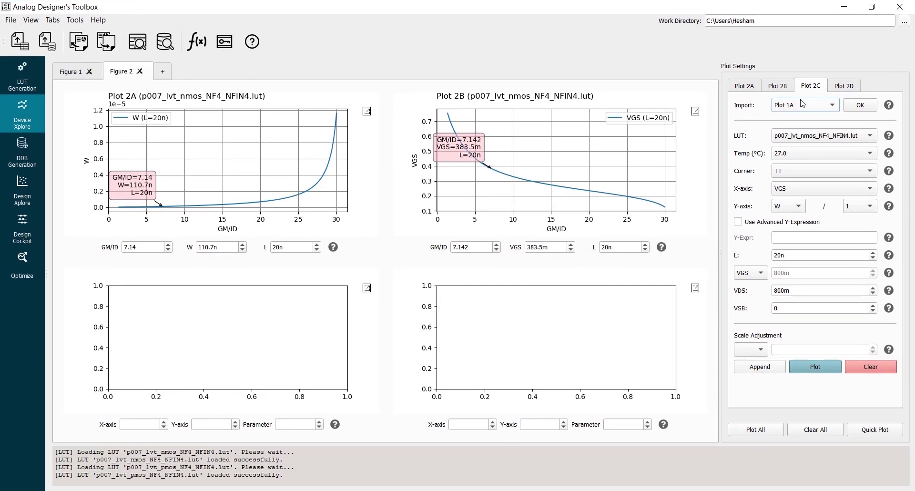
- Import Plot 2A's settings into Plot 2C, switch to p007_lvt_pmos_NF4_NFIN4.lut, and set VDS to 445m
{"action": "left_click", "coordinate": [816, 112]}
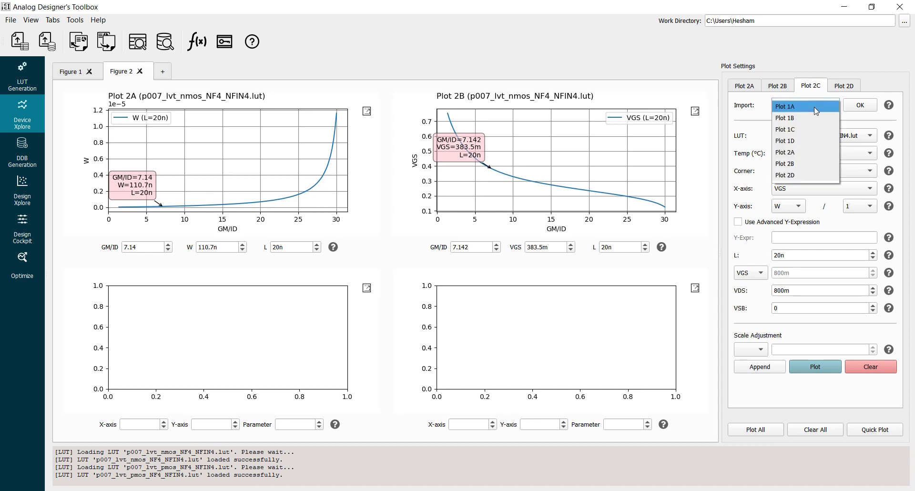
{"action": "left_click", "coordinate": [824, 143]}
{"action": "left_click", "coordinate": [860, 107]}
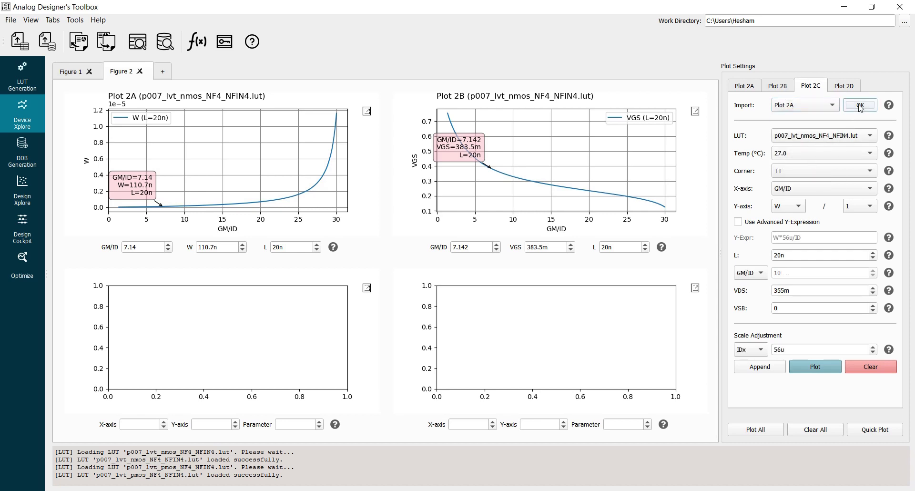
{"action": "left_click", "coordinate": [827, 138]}
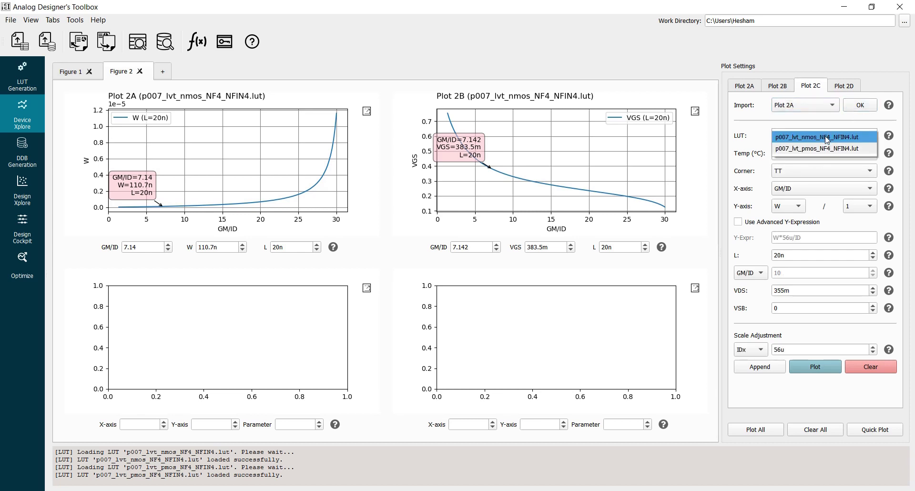
{"action": "left_click", "coordinate": [829, 152]}
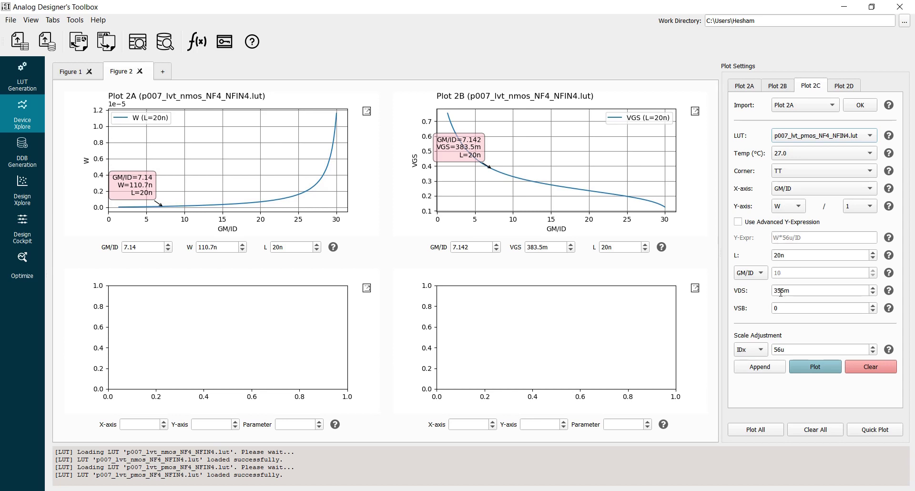
{"action": "left_click_drag", "start_coordinate": [781, 292], "coordinate": [774, 292]}
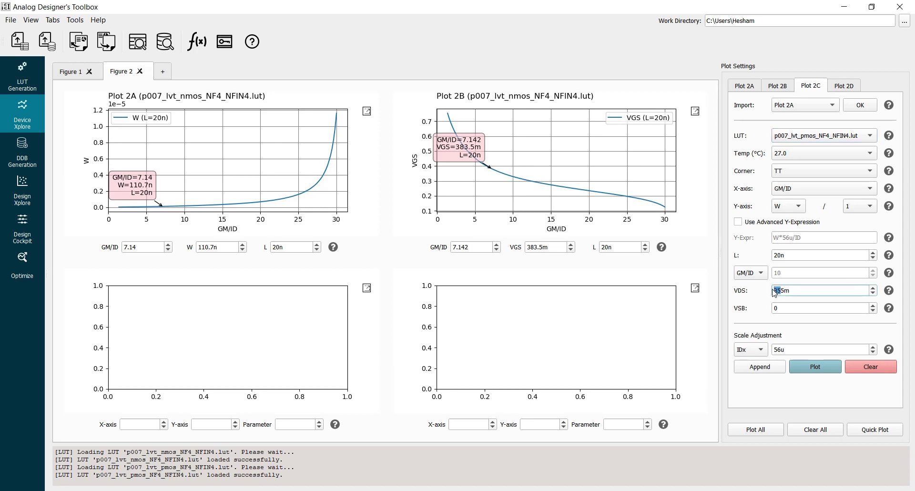
{"action": "type", "text": "44"}
- Plot PMOS width versus GM/ID in Plot 2C and mark GM/ID 5.36, reading W 73.8n
{"action": "left_click", "coordinate": [814, 368]}
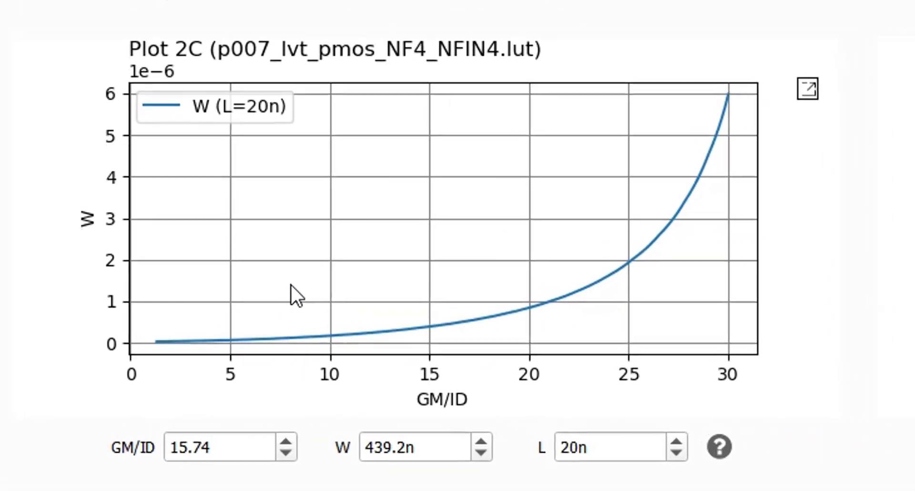
{"action": "left_click_drag", "start_coordinate": [232, 451], "coordinate": [159, 448]}
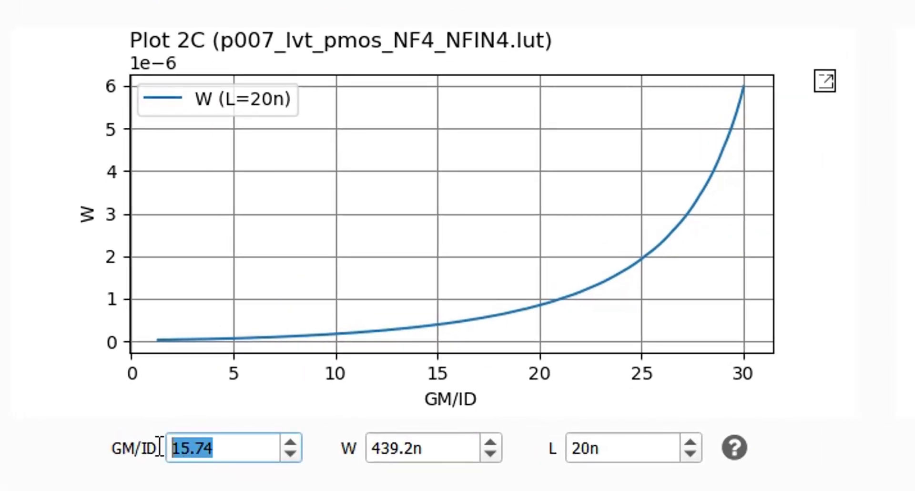
{"action": "type", "text": "5.36"}
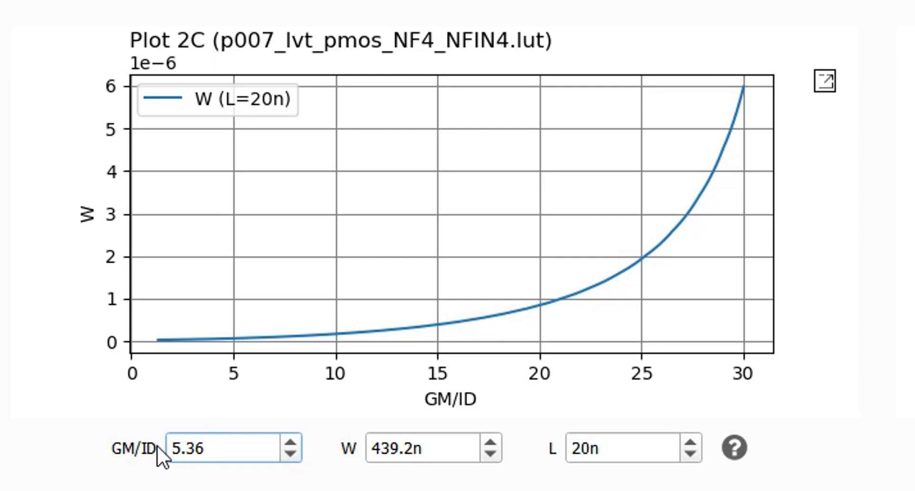
{"action": "key", "text": "Tab"}
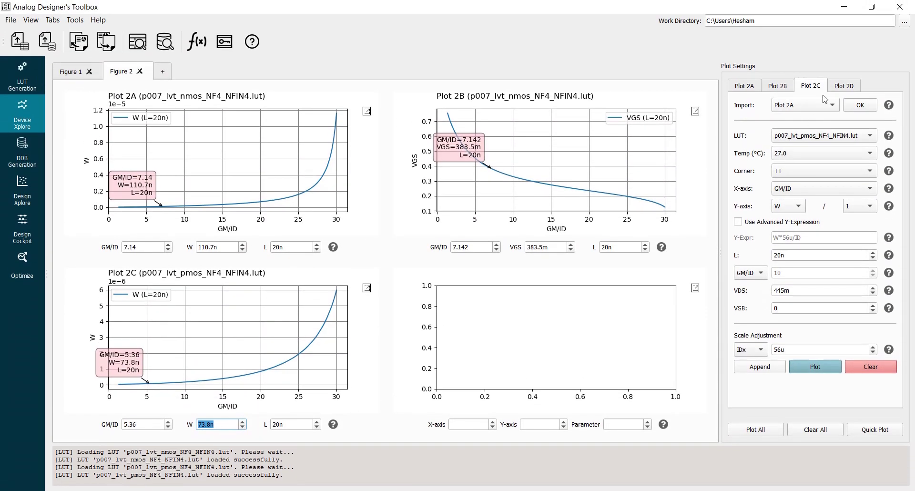
- Import Plot 2B's settings into Plot 2D and switch it to the PMOS lookup table
{"action": "left_click", "coordinate": [845, 88]}
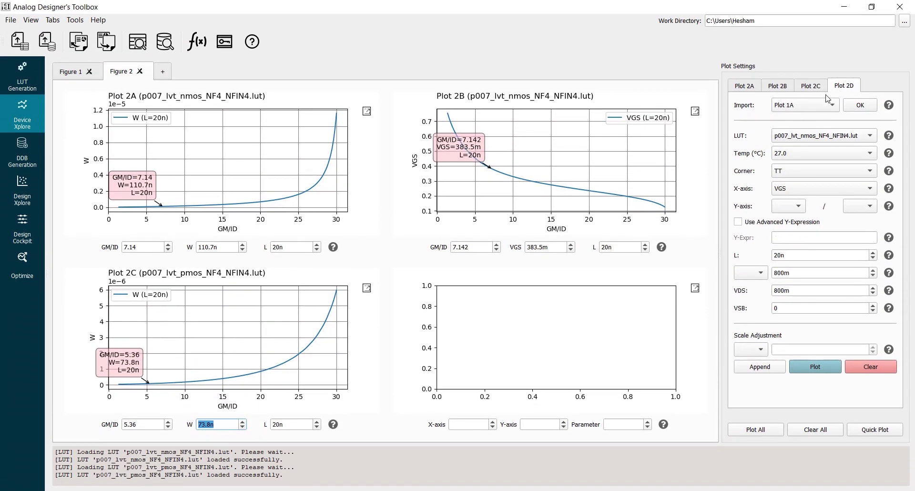
{"action": "left_click", "coordinate": [811, 105]}
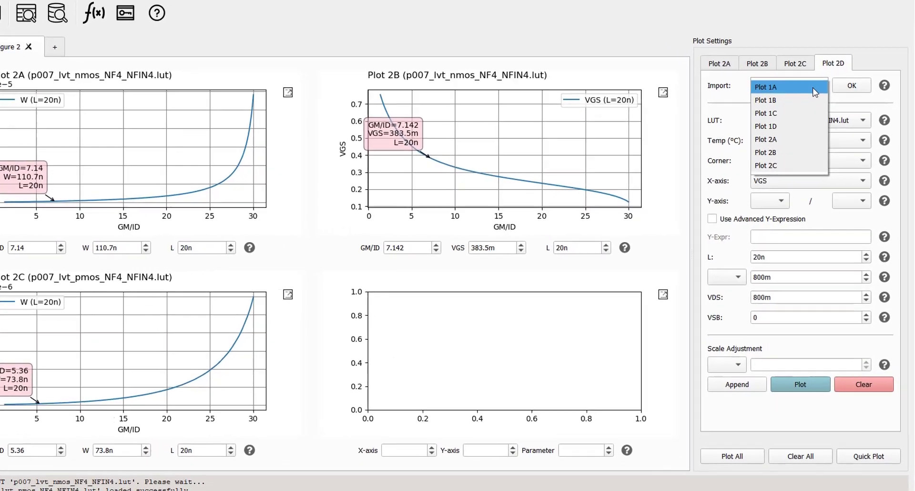
{"action": "left_click", "coordinate": [790, 144]}
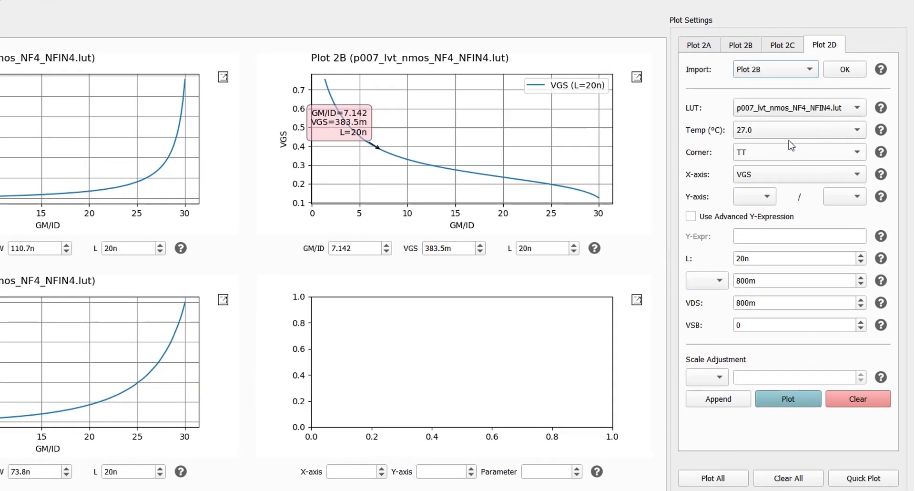
{"action": "left_click", "coordinate": [853, 74]}
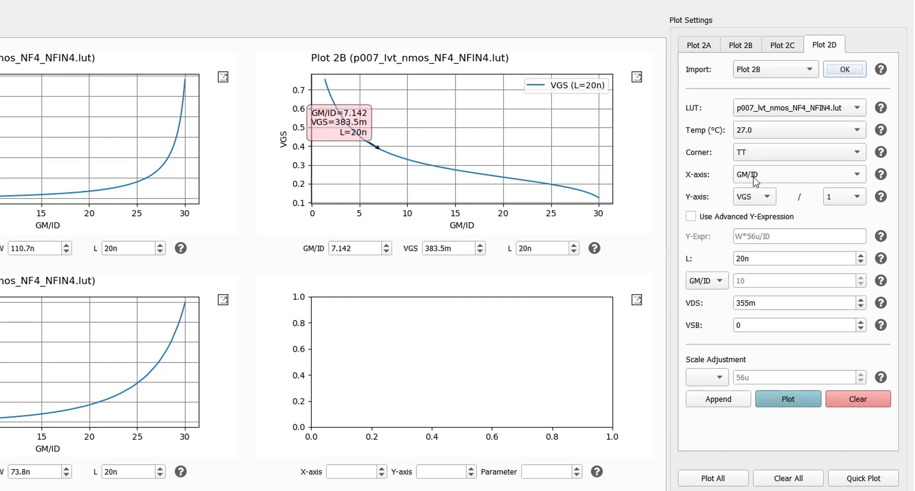
{"action": "left_click", "coordinate": [778, 109]}
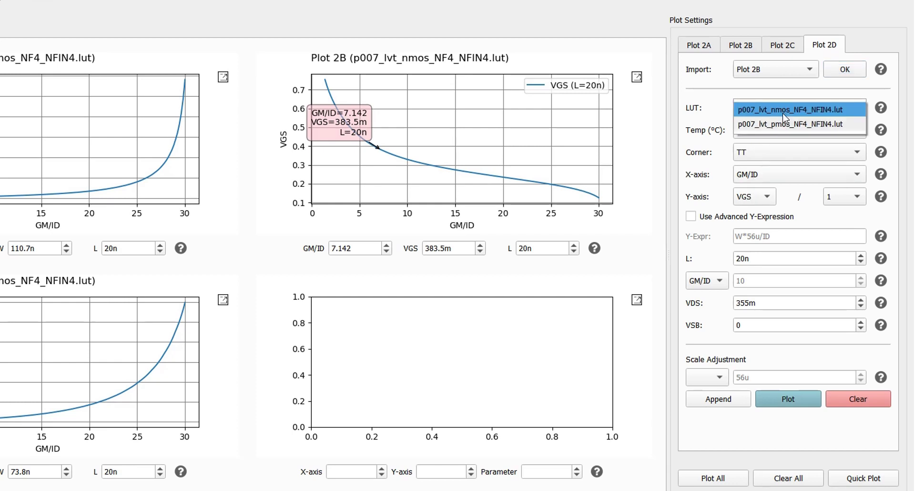
{"action": "left_click", "coordinate": [784, 124]}
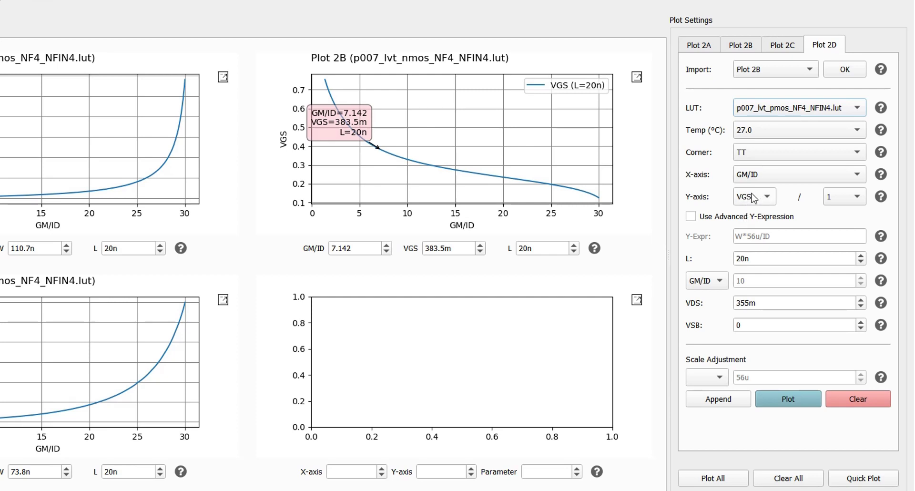
- Enable the advanced Y-expression VBP = 0.8 - VGS for Plot 2D
{"action": "left_click", "coordinate": [729, 219]}
{"action": "left_click_drag", "start_coordinate": [775, 235], "coordinate": [733, 236]}
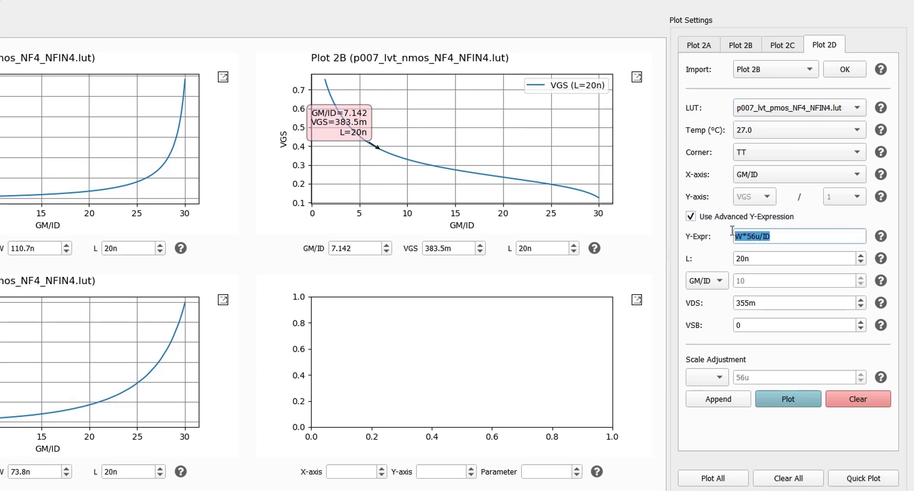
{"action": "type", "text": "VBP"}
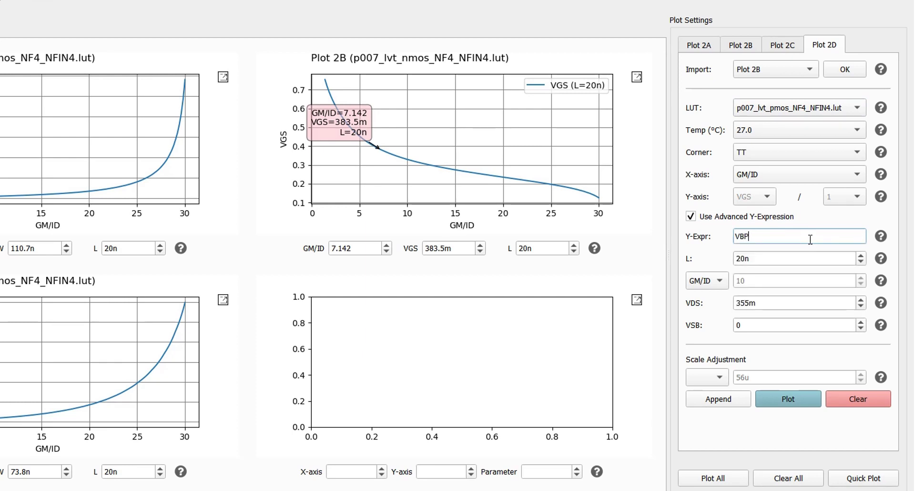
{"action": "type", "text": " = 0."}
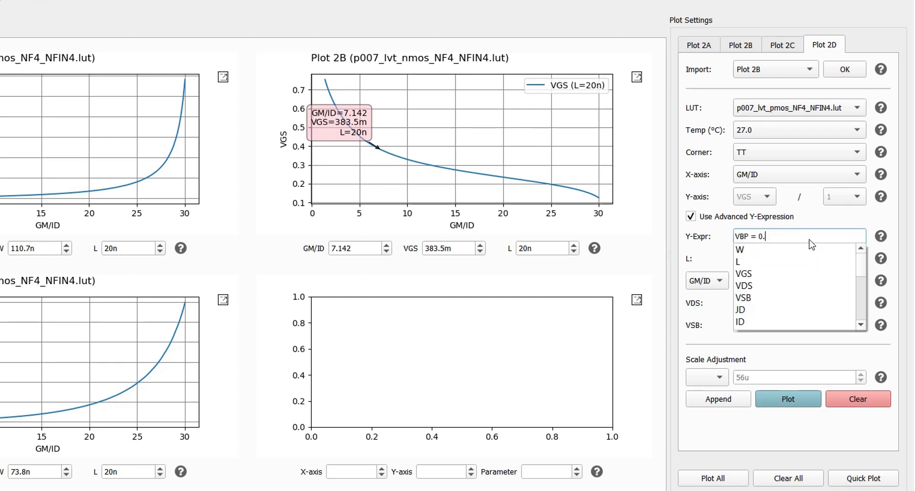
{"action": "type", "text": "8 - VGS"}
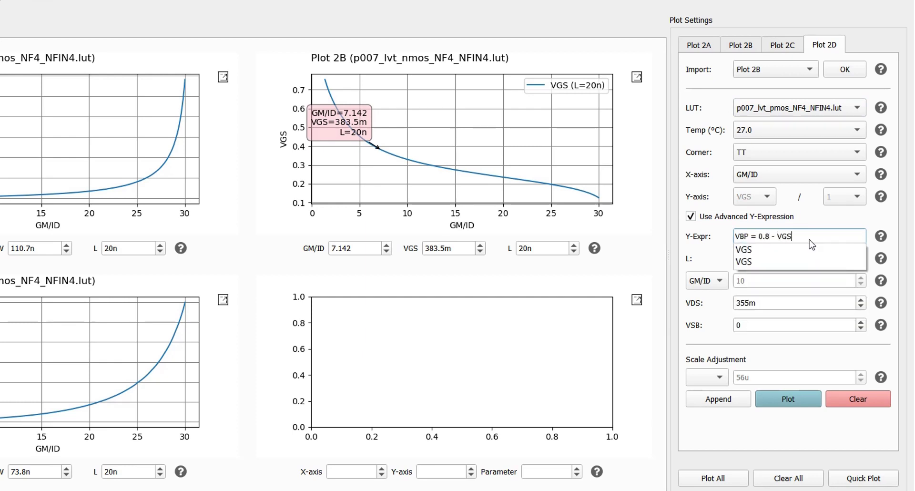
{"action": "left_click", "coordinate": [875, 216]}
{"action": "left_click_drag", "start_coordinate": [746, 303], "coordinate": [736, 304]}
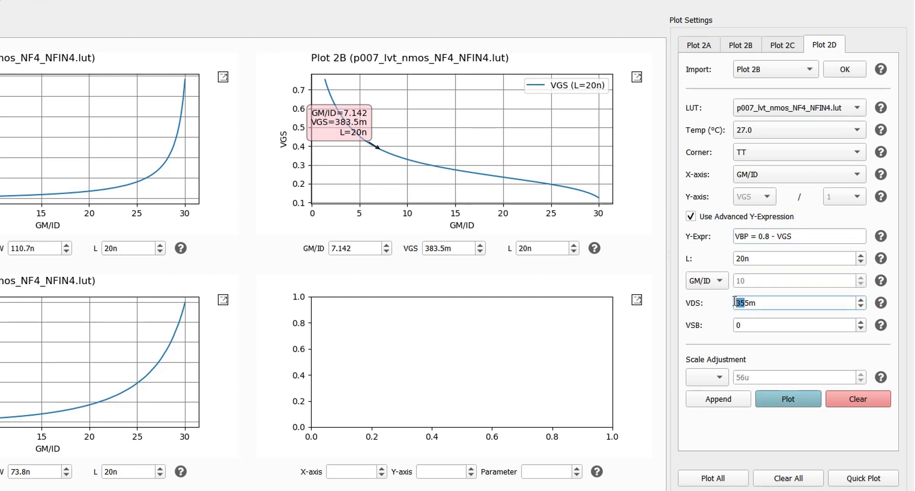
- Set Plot 2D's VDS to 445m, plot VBP versus GM/ID, and mark it at GM/ID 5.36
{"action": "type", "text": "44"}
{"action": "left_click", "coordinate": [789, 397]}
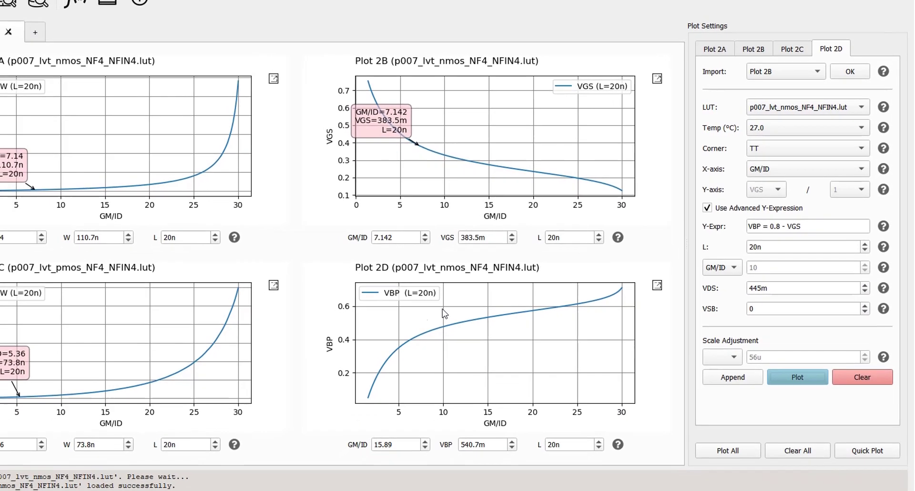
{"action": "left_click", "coordinate": [72, 423]}
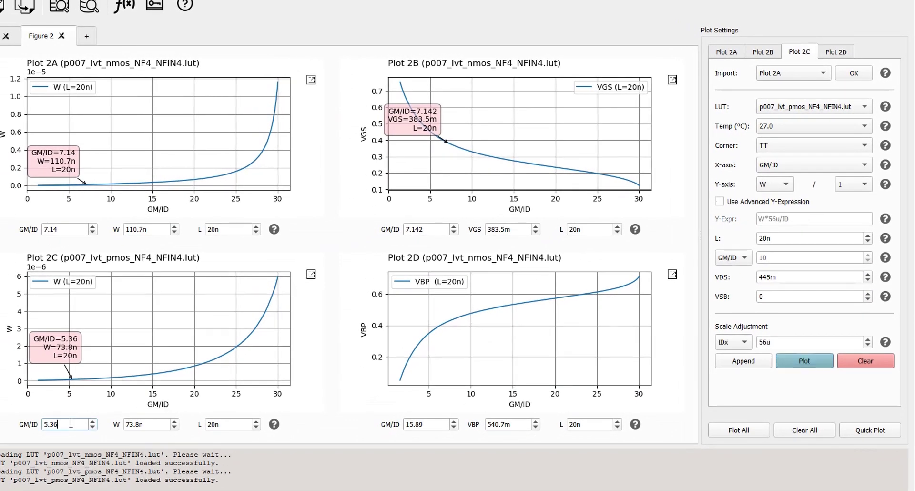
{"action": "left_click_drag", "start_coordinate": [72, 422], "coordinate": [44, 422]}
{"action": "key", "text": "ctrl+c"}
{"action": "double_click", "coordinate": [409, 423]}
{"action": "key", "text": "ctrl+v"}
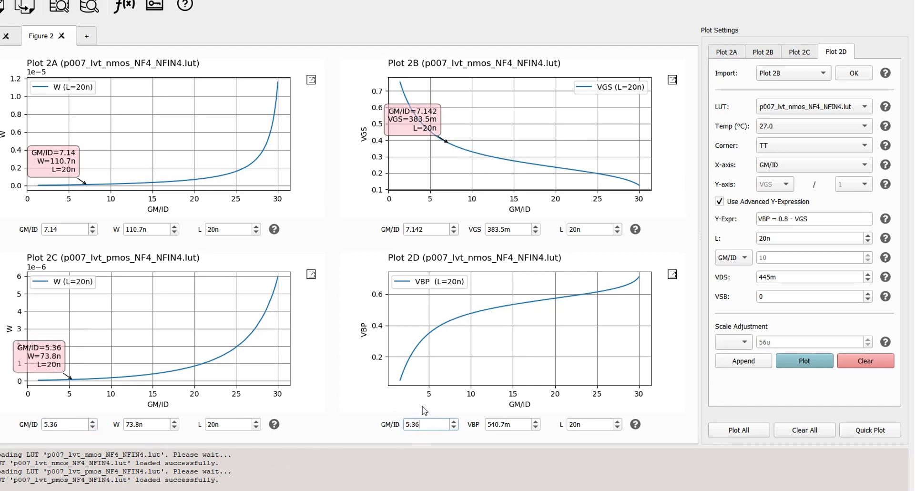
{"action": "key", "text": "Tab"}
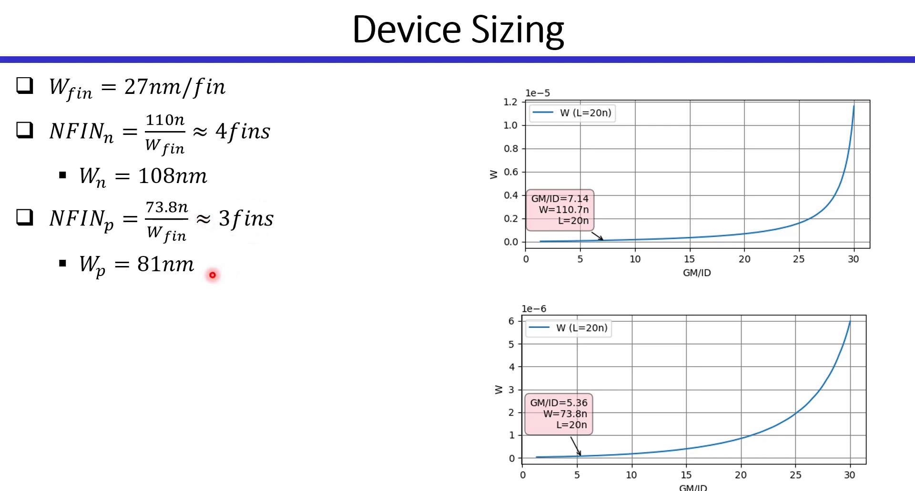
- Advance to the Q 03: FinFET Amplifier Design Example slide
{"action": "key", "text": "Right"}
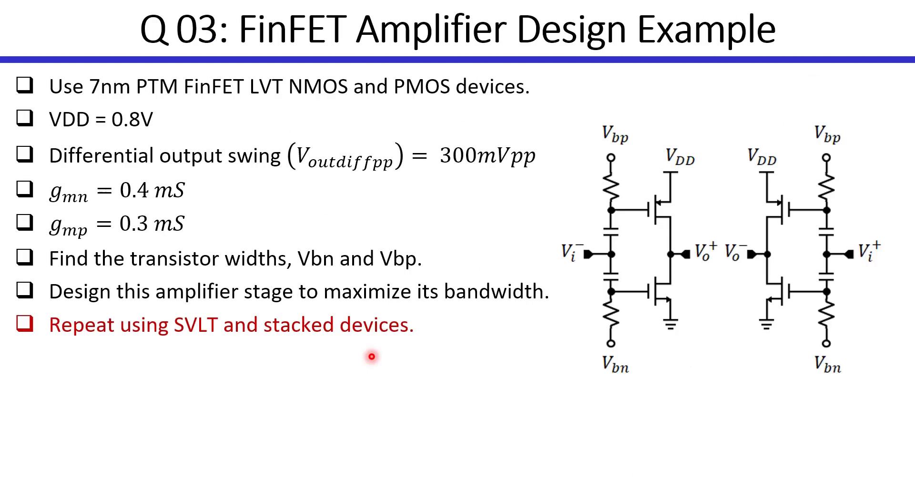